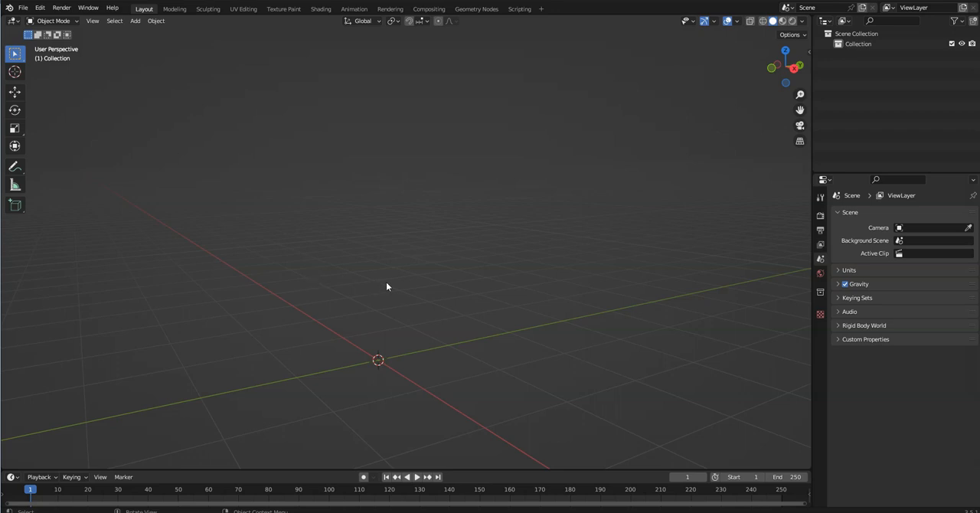
Add a cube mesh at the centre of the empty scene
mouse_move(447, 284)
middle_down()
mouse_move(376, 291)
mouse_move(475, 296)
mouse_move(463, 283)
middle_up()
click(135, 21)
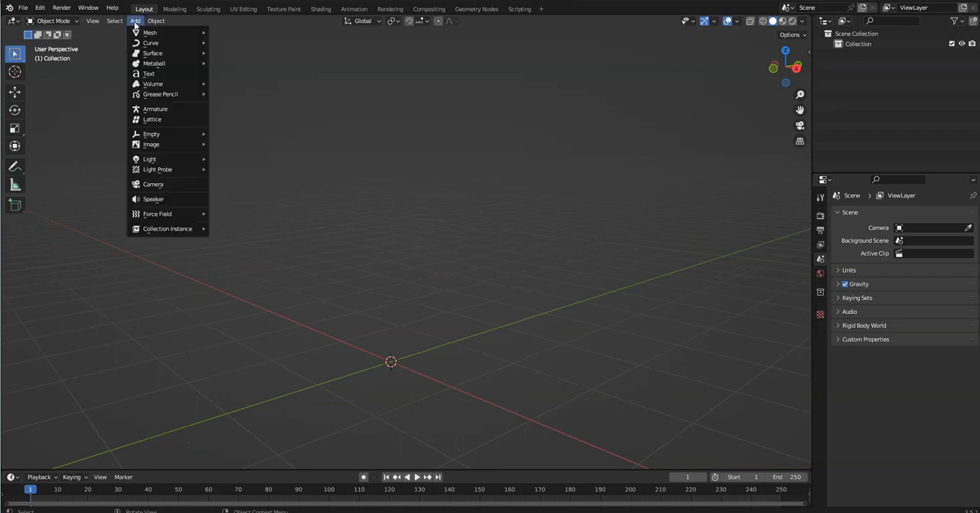
middle_drag(471, 279, 459, 277)
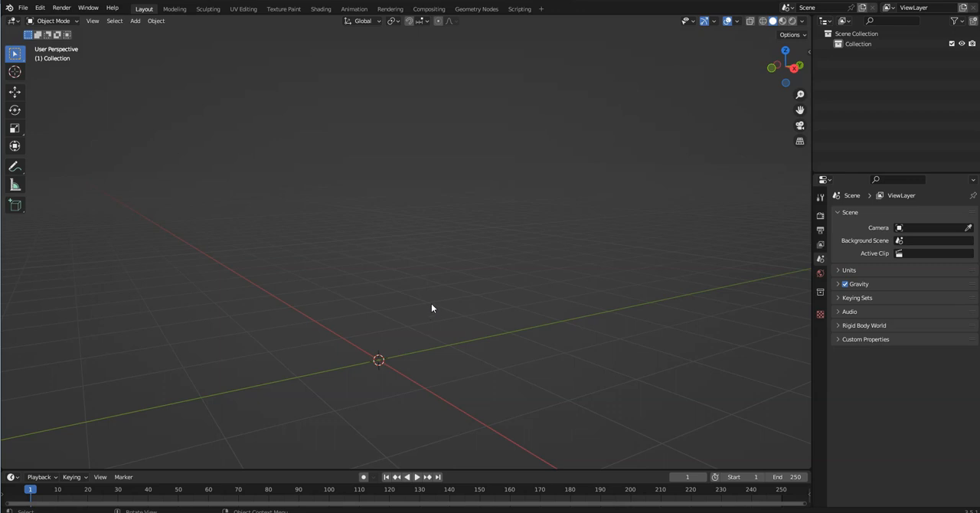
key(shift+a)
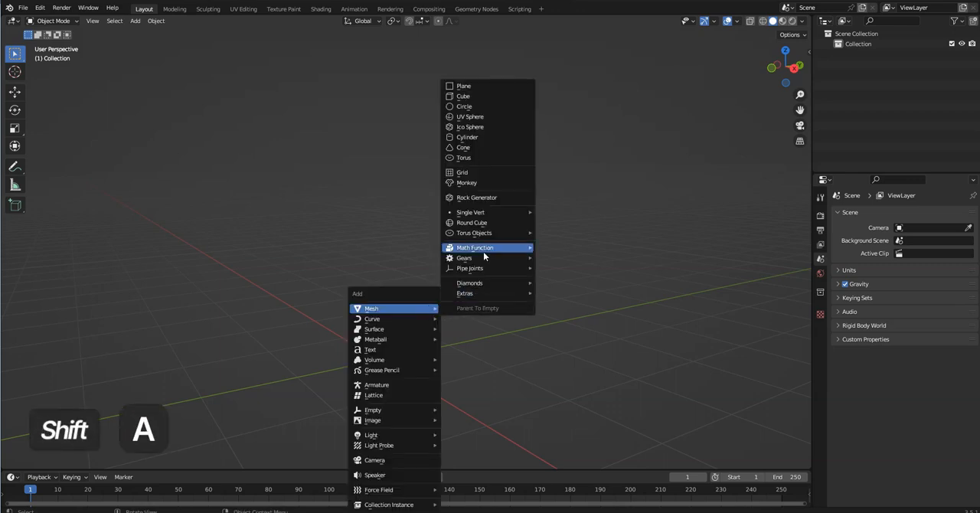
click(459, 98)
scroll(459, 386, down, 3)
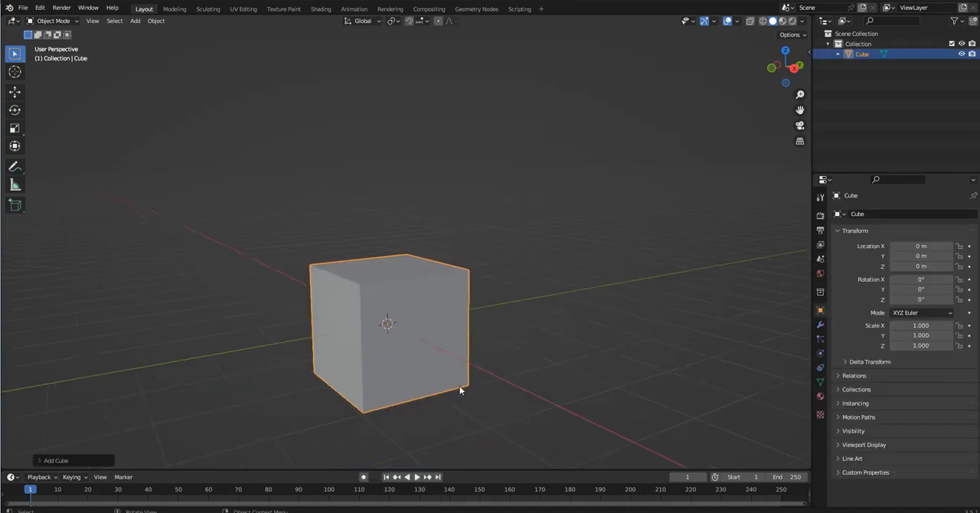
Move the cube up along the global Z axis by about 1.007 m so it sits on the grid
scroll(415, 357, up, 2)
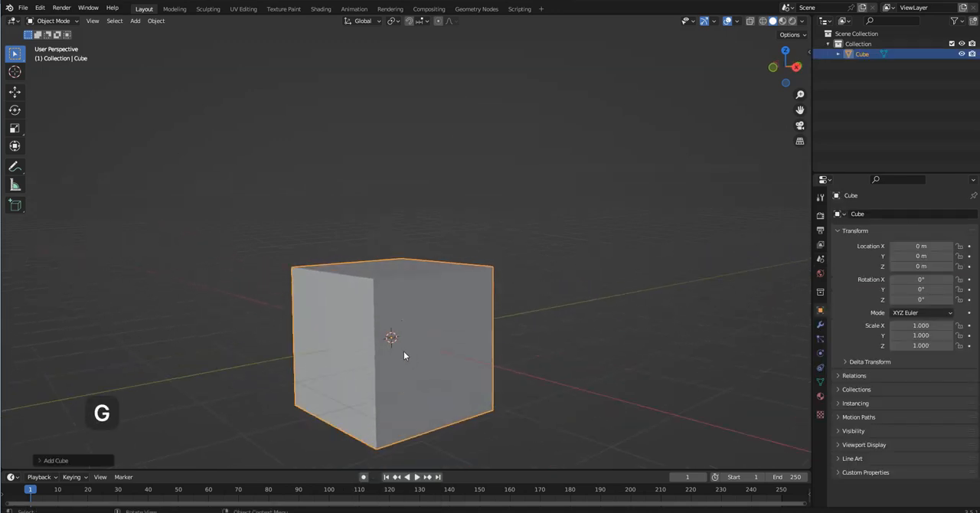
key(g)
key(z)
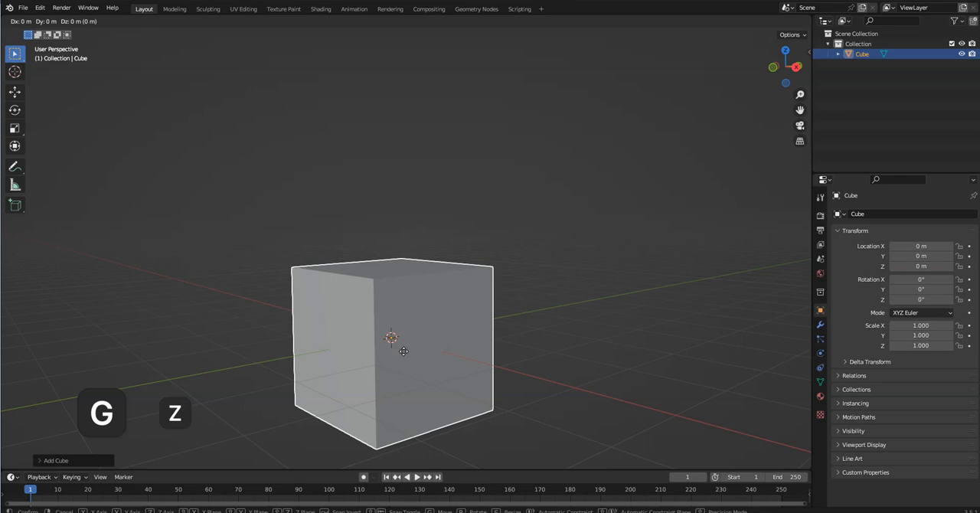
click(416, 280)
middle_drag(416, 280, 445, 278)
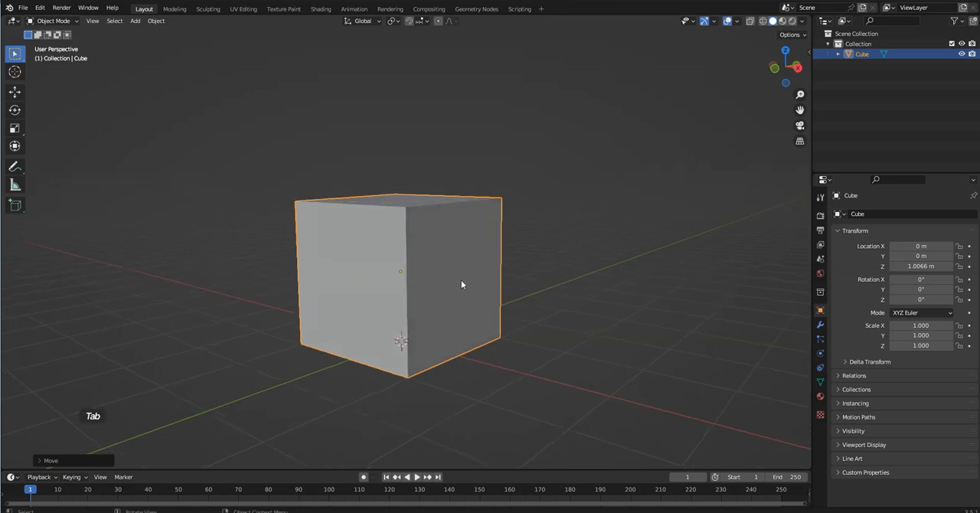
Enter Edit Mode, add two evenly spaced horizontal loop cuts around the cube without sliding them, and clear the selection
key(Tab)
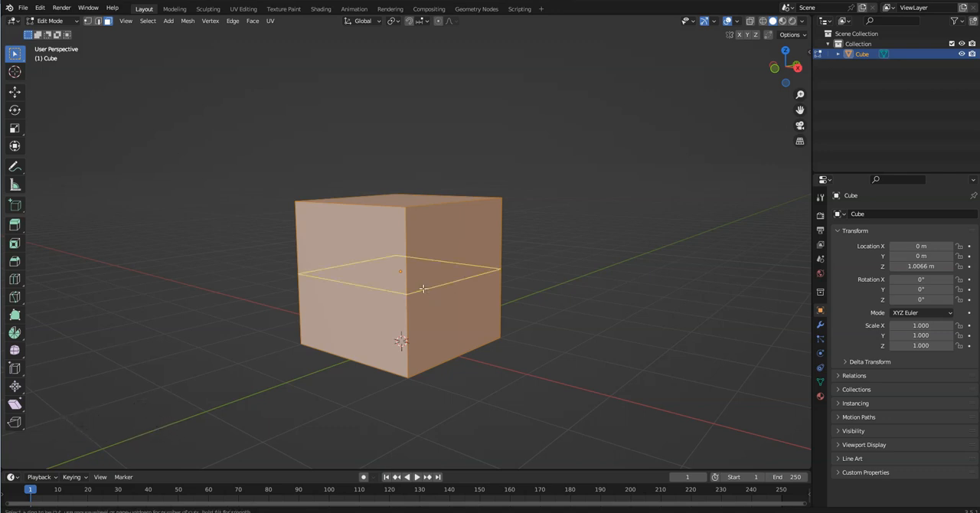
scroll(423, 287, up, 1)
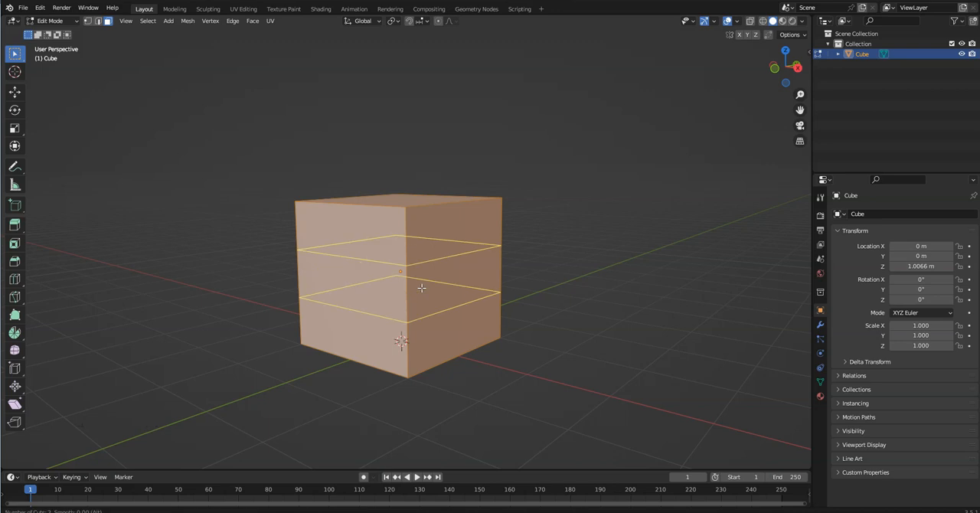
click(421, 287)
right_click(420, 288)
mouse_move(434, 291)
middle_down()
mouse_move(355, 329)
mouse_move(275, 298)
mouse_move(356, 328)
mouse_move(417, 283)
mouse_move(432, 290)
mouse_move(428, 281)
mouse_move(429, 295)
middle_up()
scroll(419, 283, up, 3)
scroll(431, 290, down, 1)
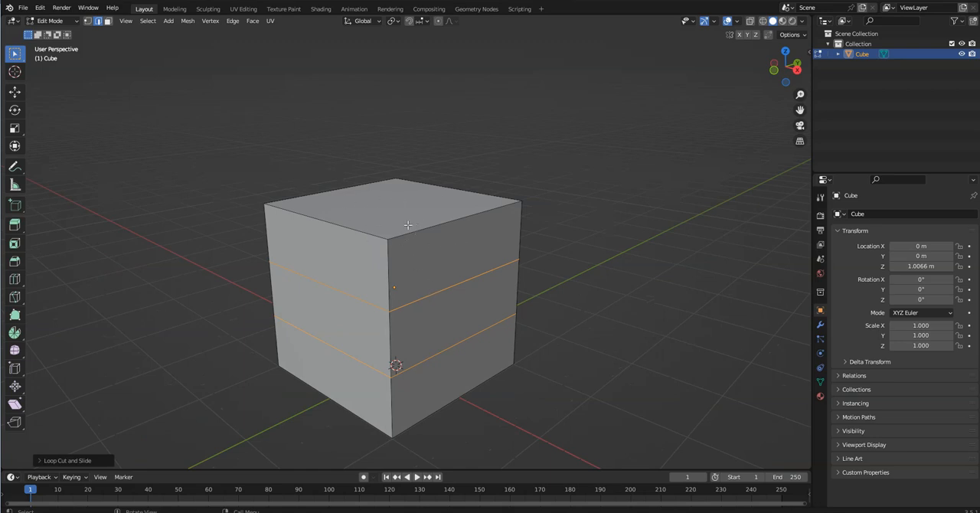
middle_drag(420, 229, 417, 223)
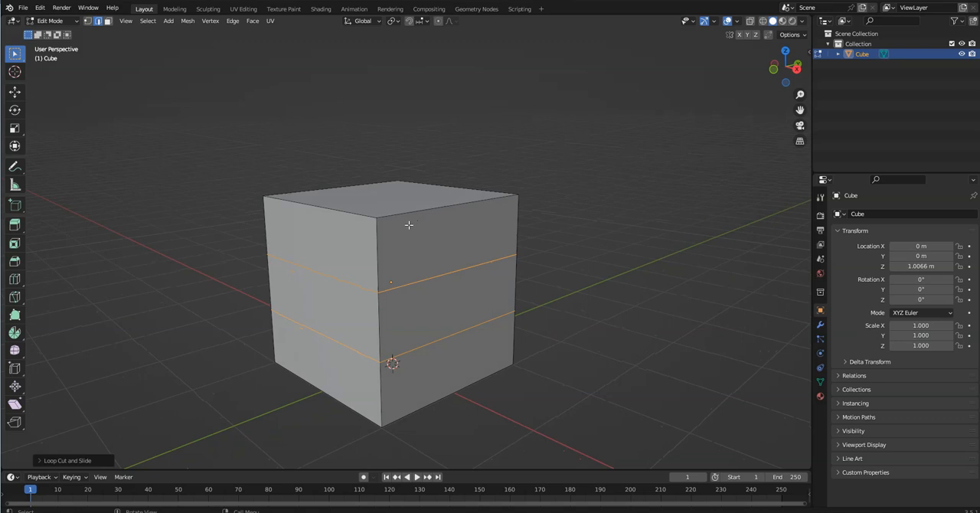
key(alt+a)
scroll(429, 266, down, 2)
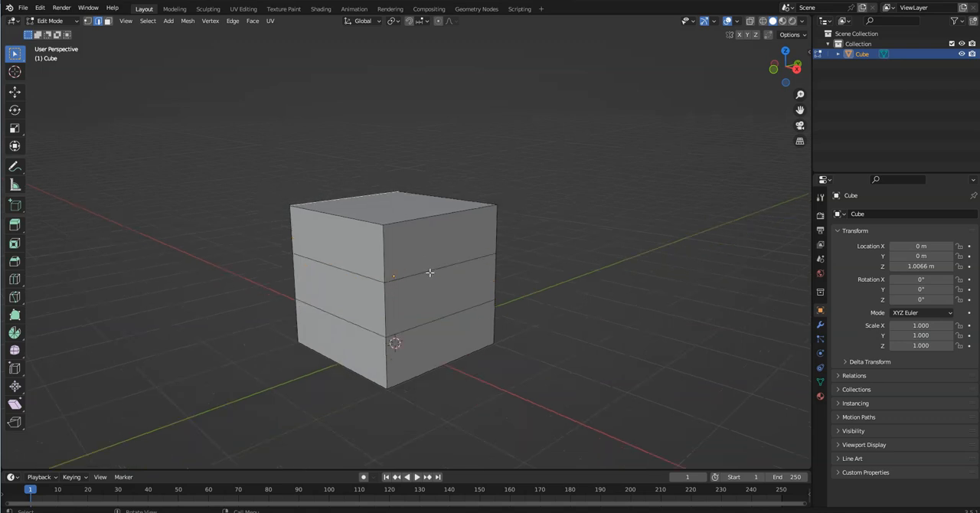
Try extruding one upper edge of the cube's side outward, and undo the extrusion
middle_drag(434, 227, 439, 230)
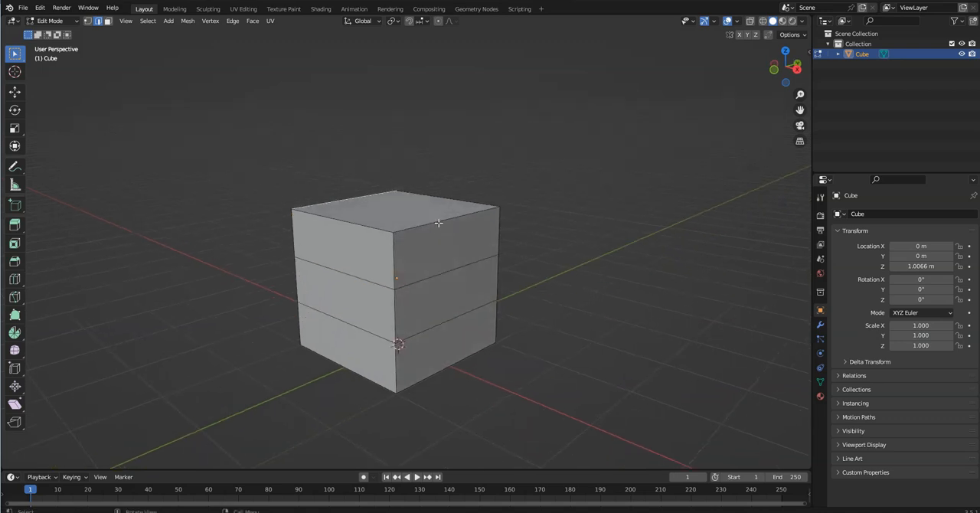
click(438, 223)
key(e)
click(493, 203)
middle_drag(494, 203, 486, 253)
scroll(495, 219, up, 2)
key(ctrl+z)
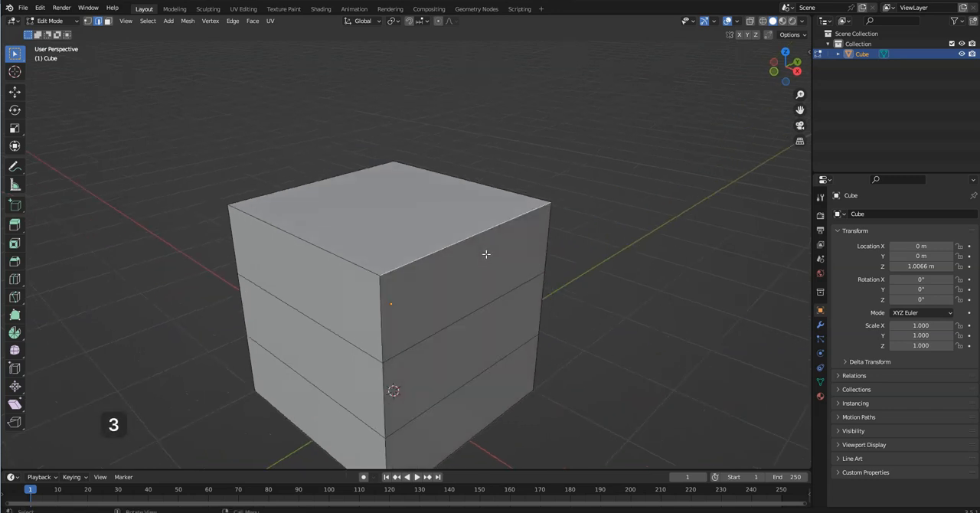
Switch to face selection and select the cube's top face
click(398, 225)
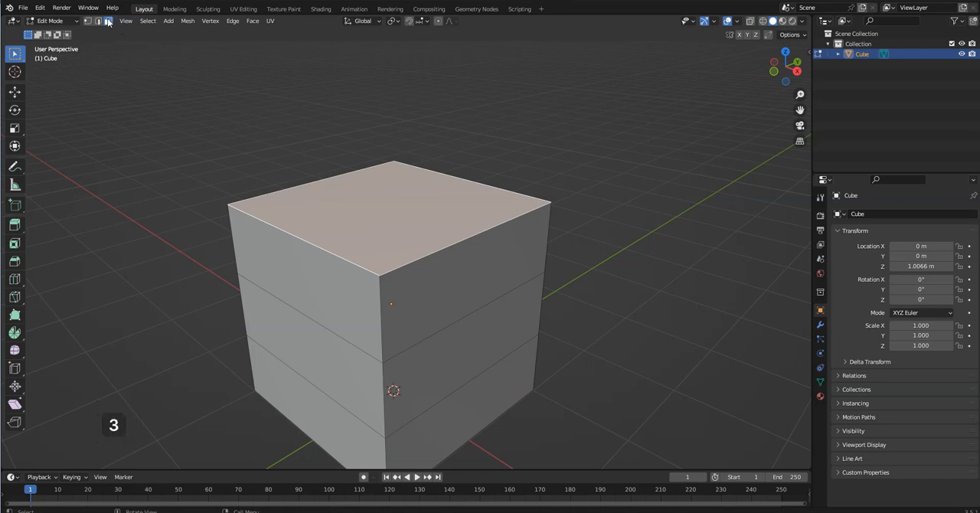
middle_drag(407, 227, 385, 199)
middle_drag(220, 141, 400, 223)
Extrude the top face upward by about 0.79 m, and continue with further sections of about 0.5 m each
key(e)
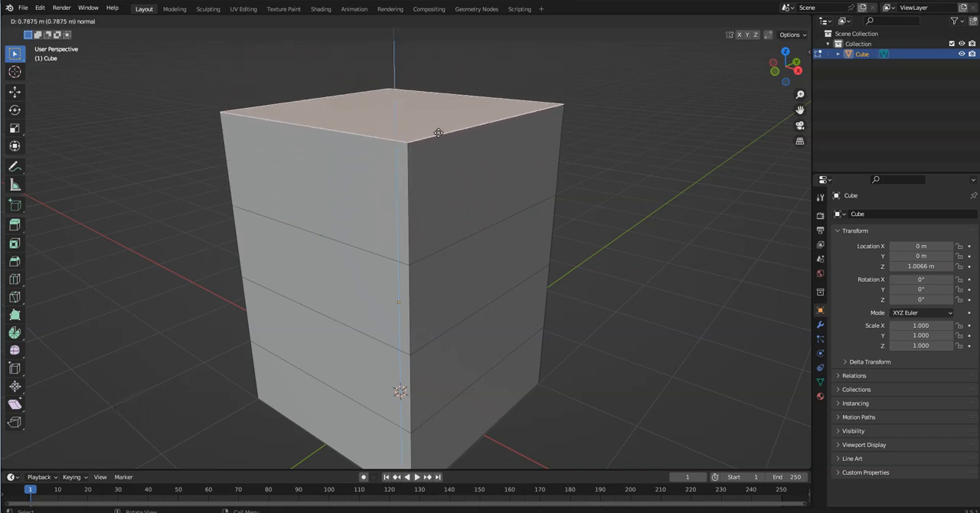
click(439, 133)
middle_drag(450, 191, 418, 199)
scroll(417, 220, down, 3)
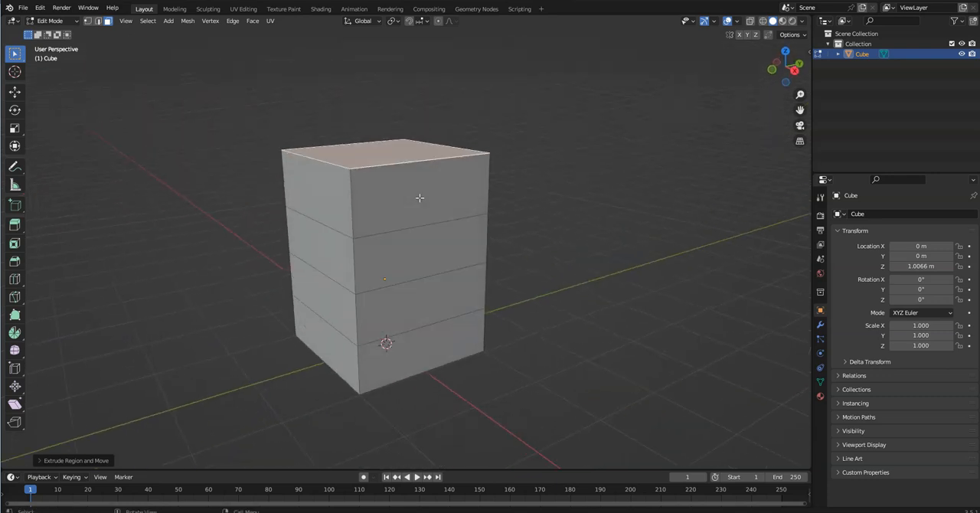
key(e)
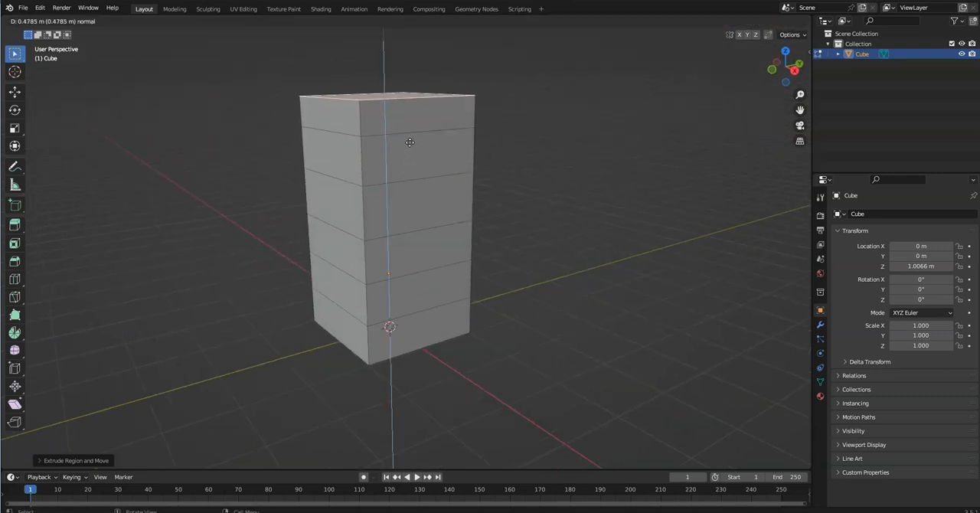
click(407, 129)
key(e)
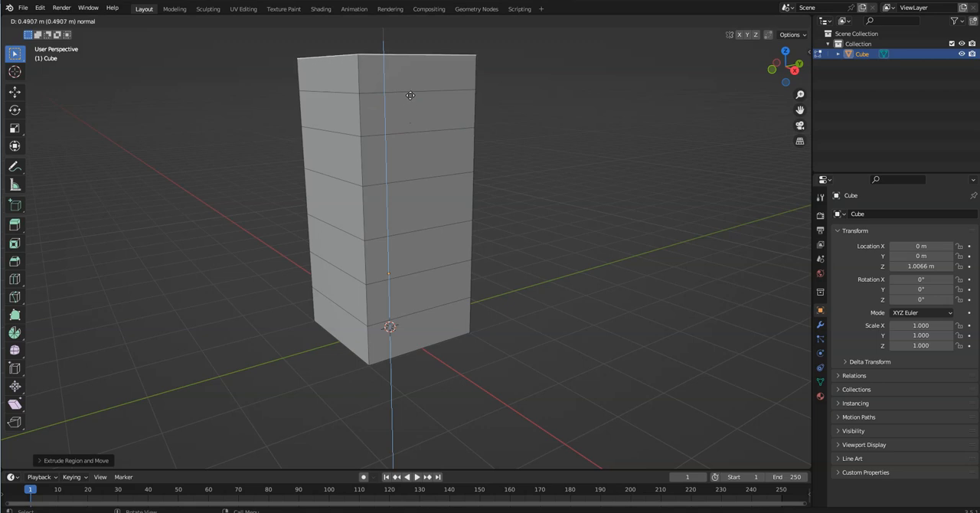
click(409, 95)
scroll(412, 100, up, 1)
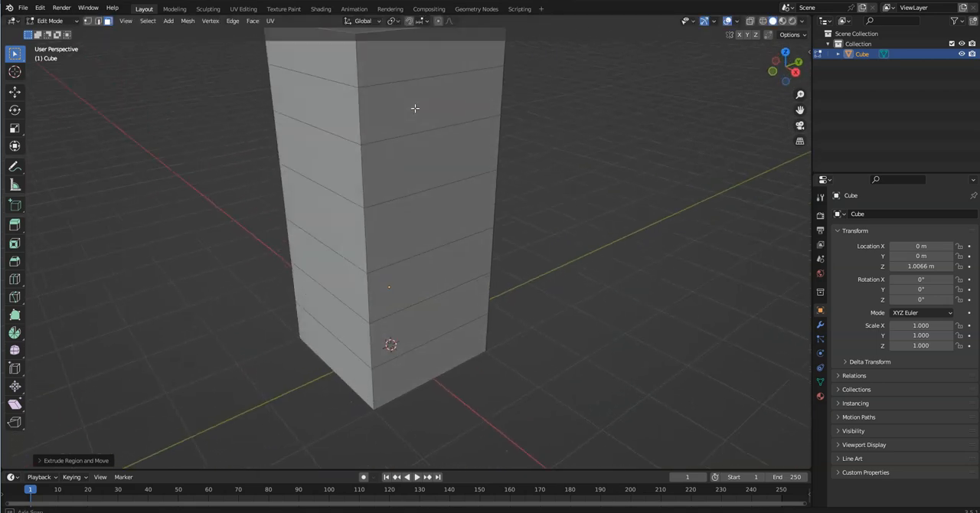
Extrude the column's top face, try global and normal X constraints, and place it freely, diagonally up along the Y side
middle_drag(414, 108, 390, 96)
scroll(389, 96, down, 3)
key(e)
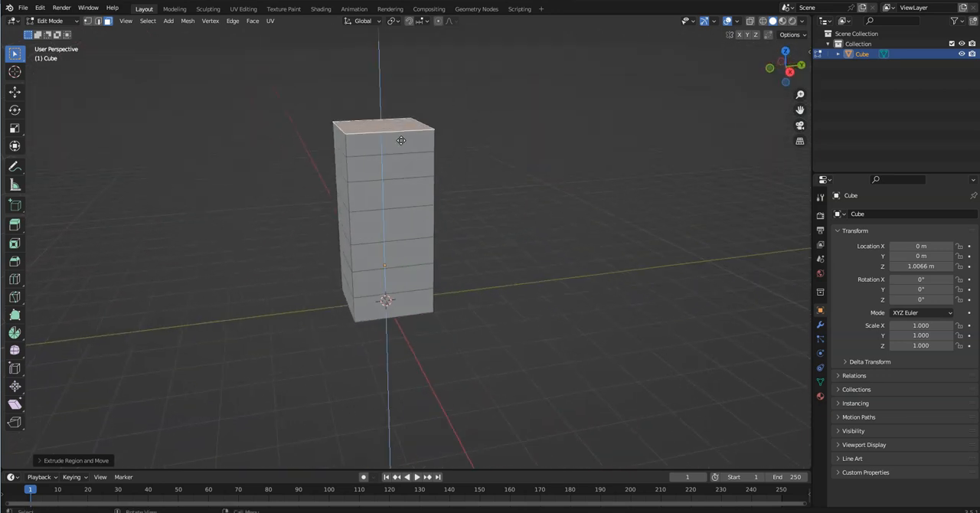
key(x)
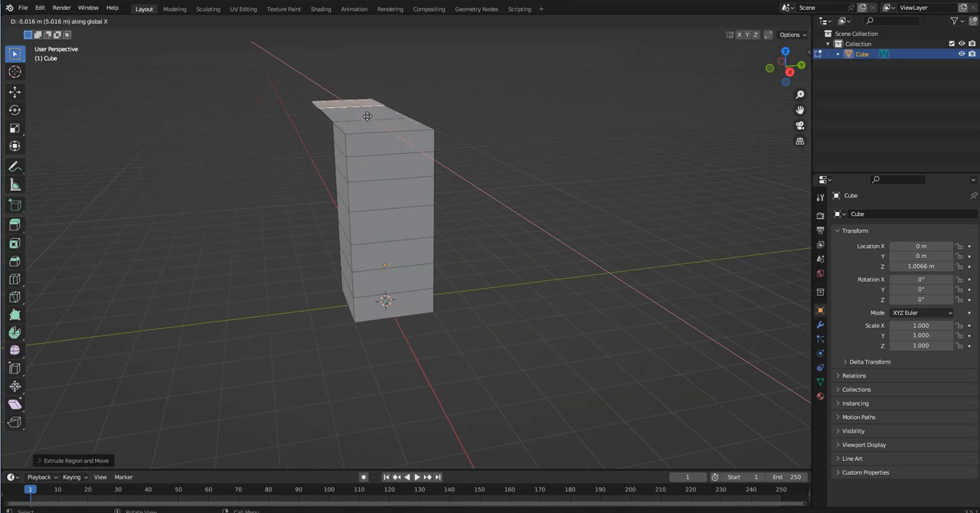
key(x)
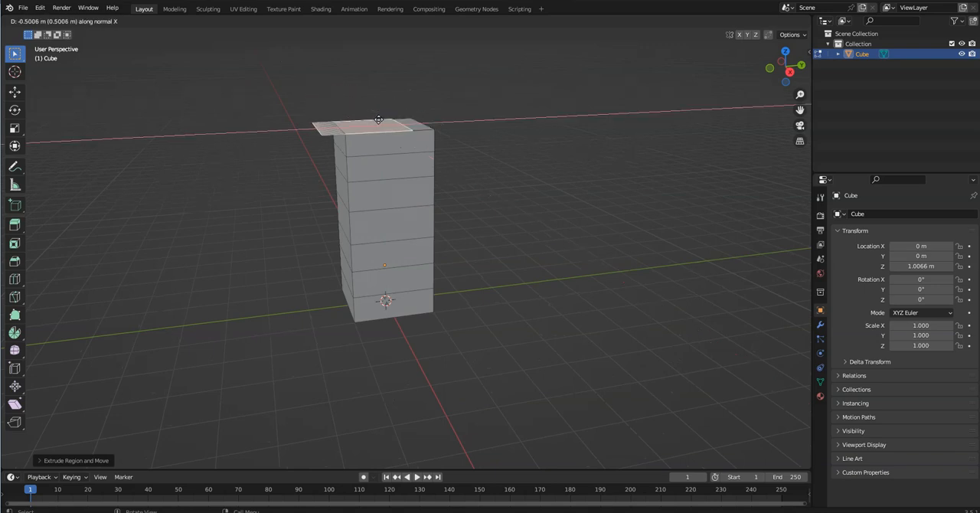
key(x)
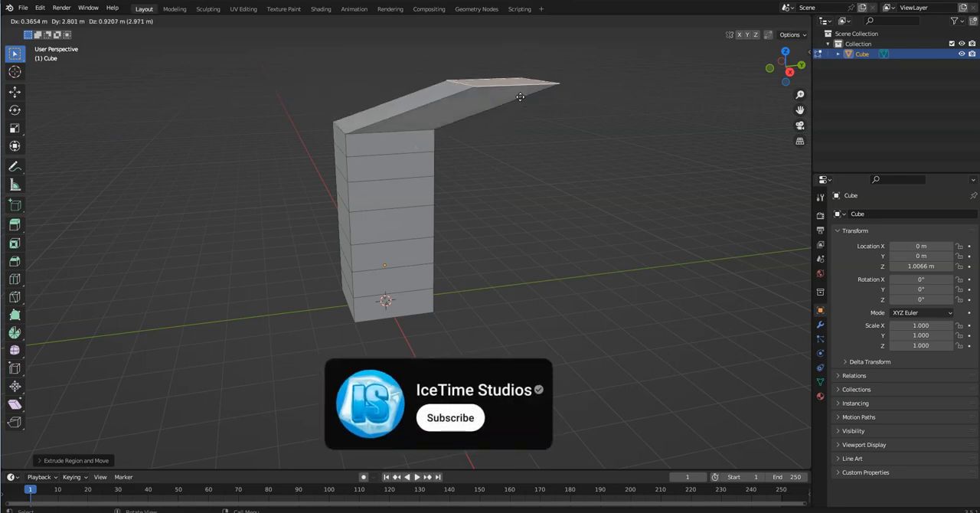
click(534, 66)
mouse_move(533, 66)
middle_down()
mouse_move(499, 114)
mouse_move(444, 107)
mouse_move(520, 85)
mouse_move(619, 87)
mouse_move(515, 68)
middle_up()
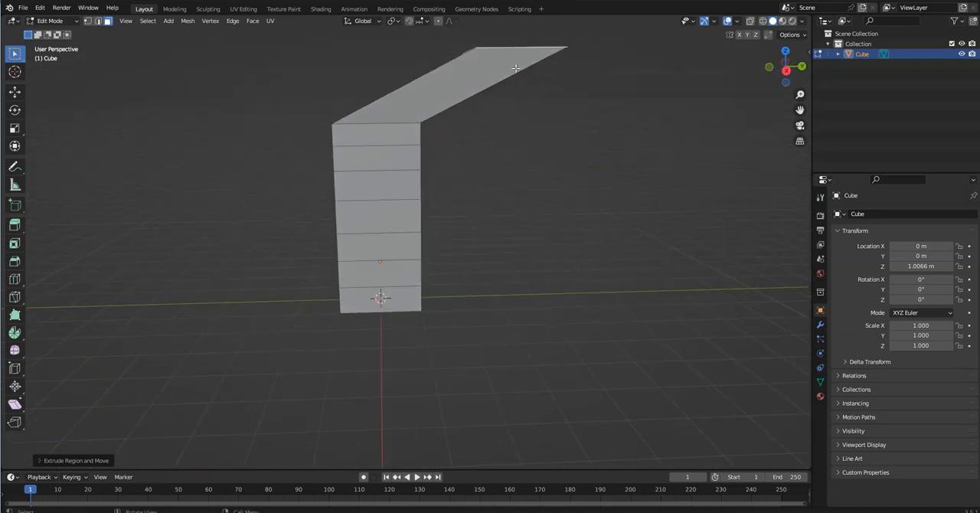
Undo all the top-face extrusions back to the cube with two loop cuts
key(ctrl+z)
key(ctrl+z)
key(ctrl+z)
key(ctrl+z)
key(ctrl+z)
key(ctrl+z)
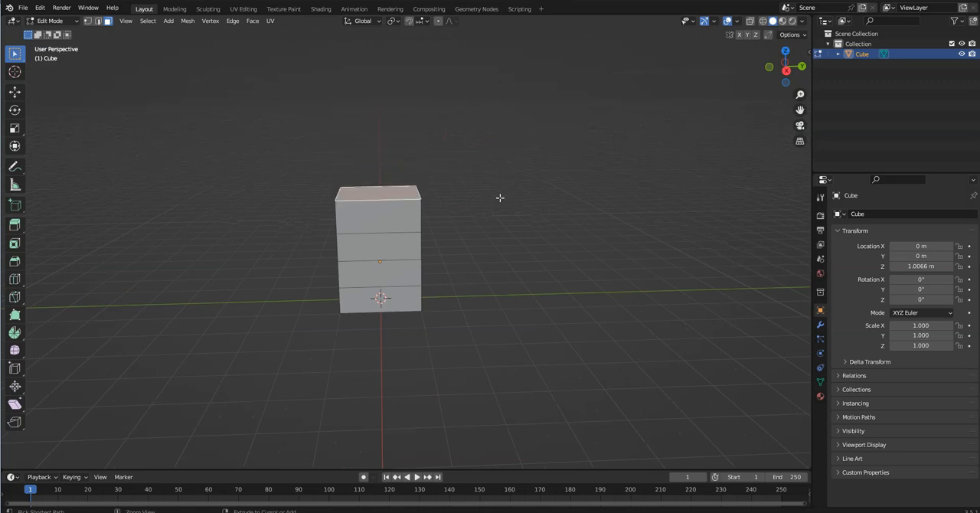
Extrude an upper side face of the cube outward in two sections, and undo both extrusions
scroll(417, 248, up, 2)
middle_drag(418, 249, 453, 258)
click(356, 244)
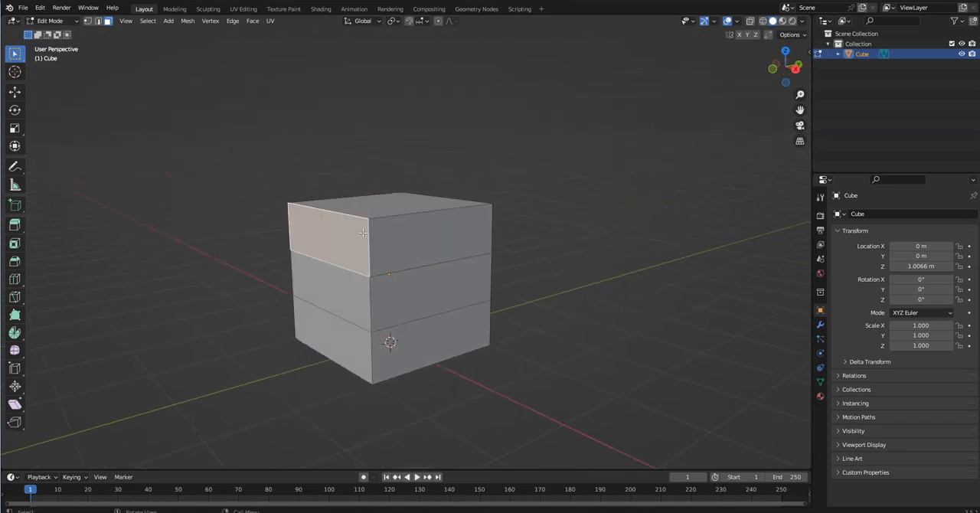
middle_drag(362, 233, 318, 237)
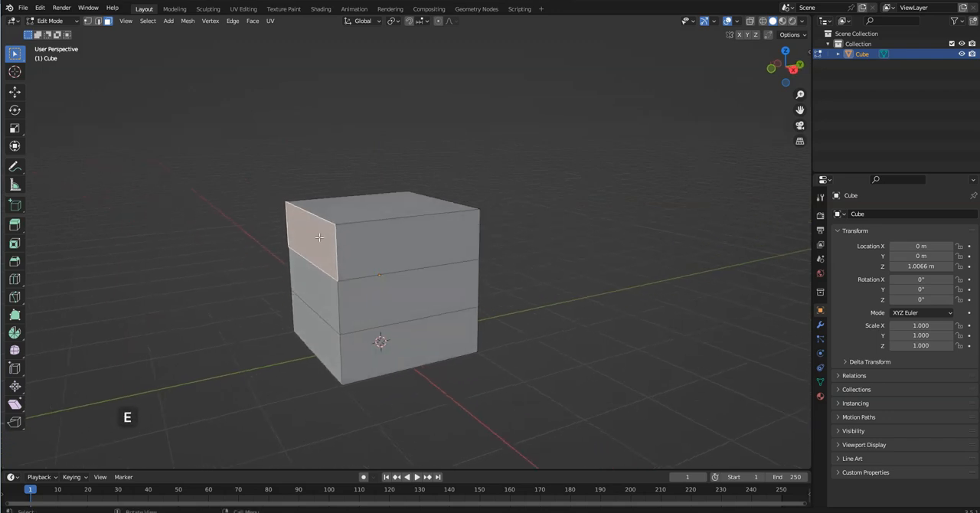
key(e)
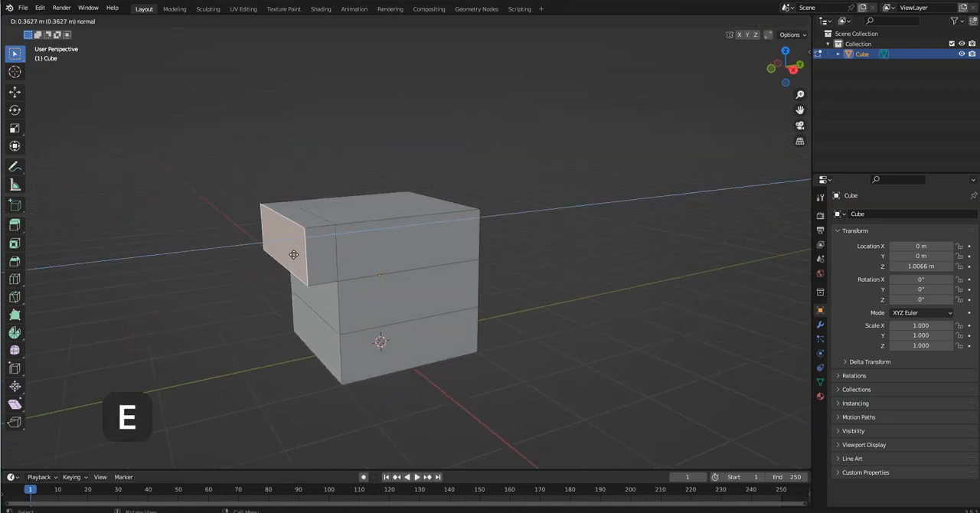
click(258, 264)
scroll(296, 256, up, 2)
middle_drag(296, 255, 273, 250)
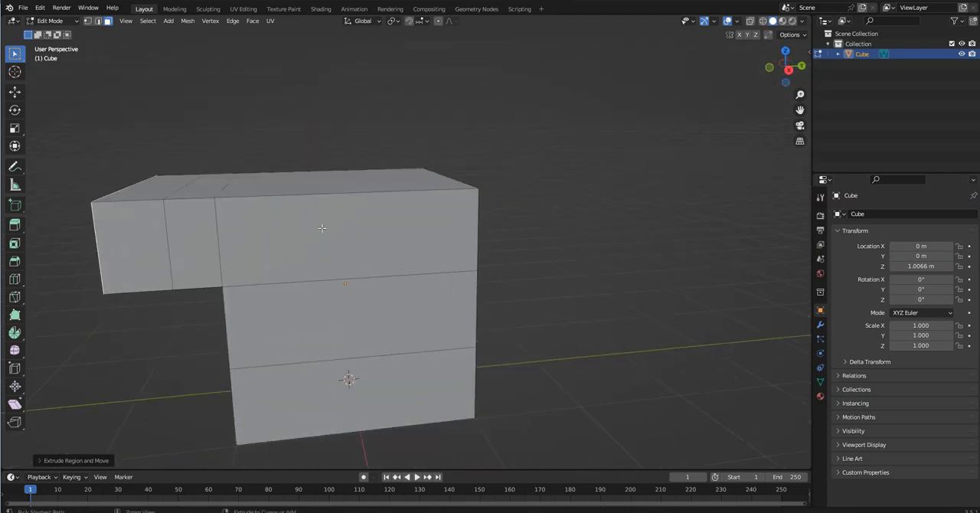
key(ctrl+z)
key(ctrl+z)
Select the middle loop of faces running horizontally around the cube
middle_drag(332, 219, 400, 228)
click(401, 228)
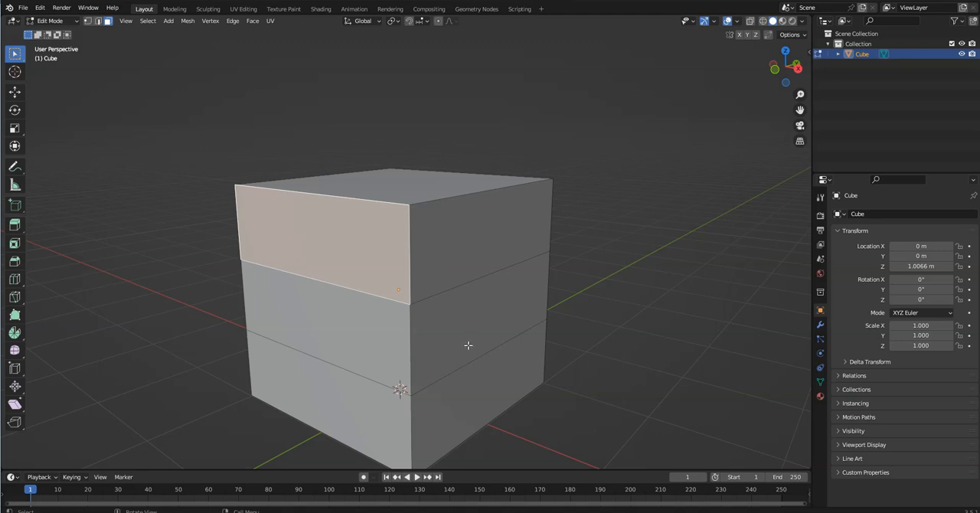
middle_drag(469, 346, 465, 345)
key(alt)
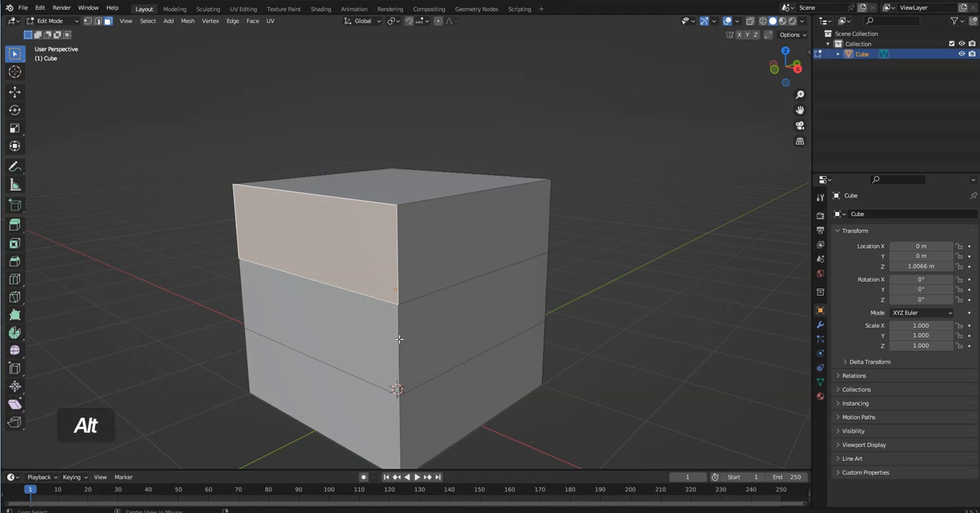
alt+click(398, 333)
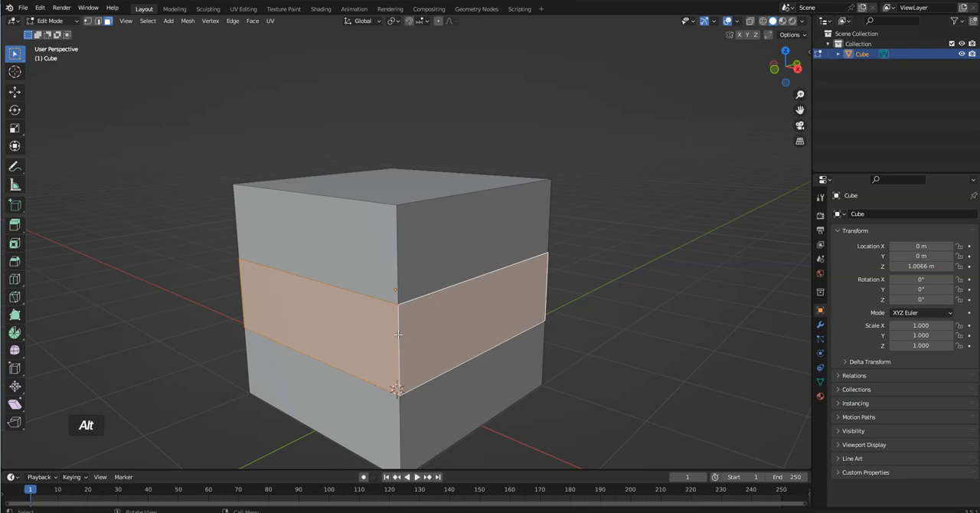
Extrude the middle face loop along its normal, and undo the extrusion
middle_drag(391, 334, 384, 295)
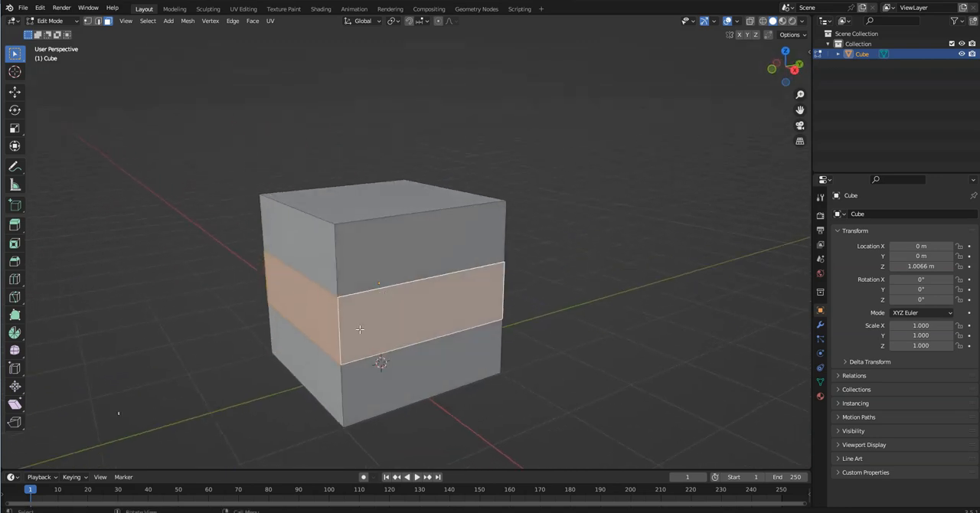
key(e)
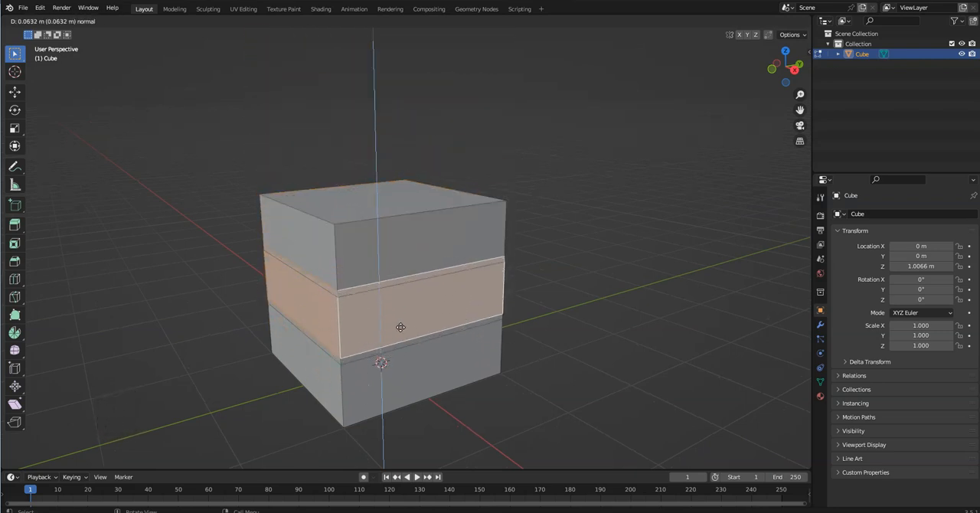
click(408, 327)
key(ctrl+z)
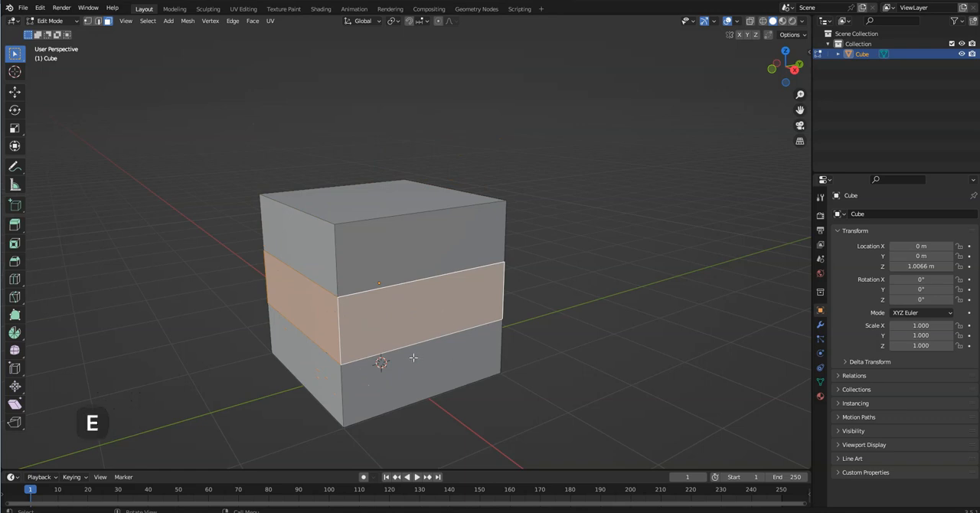
Extrude the middle face loop in place, scale it outward uniformly on all axes, inspect the shape, and undo it
key(e)
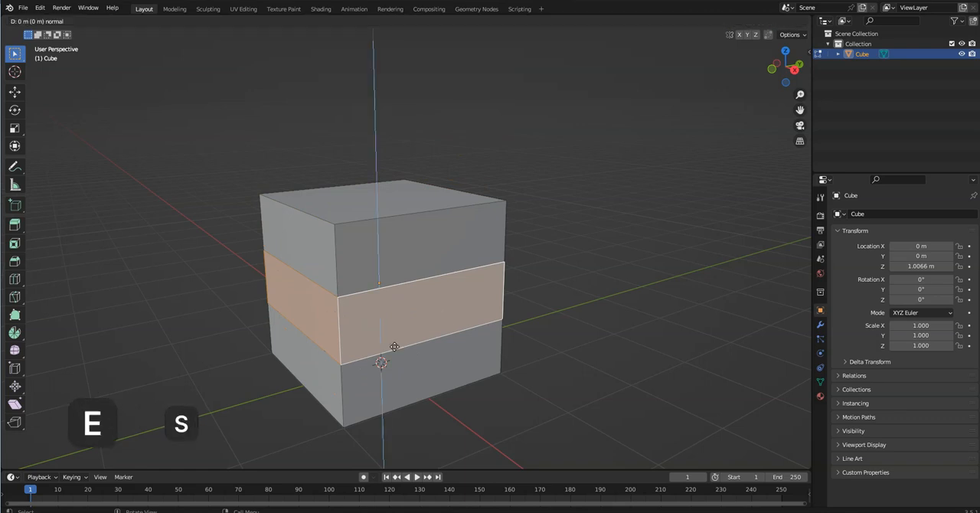
key(s)
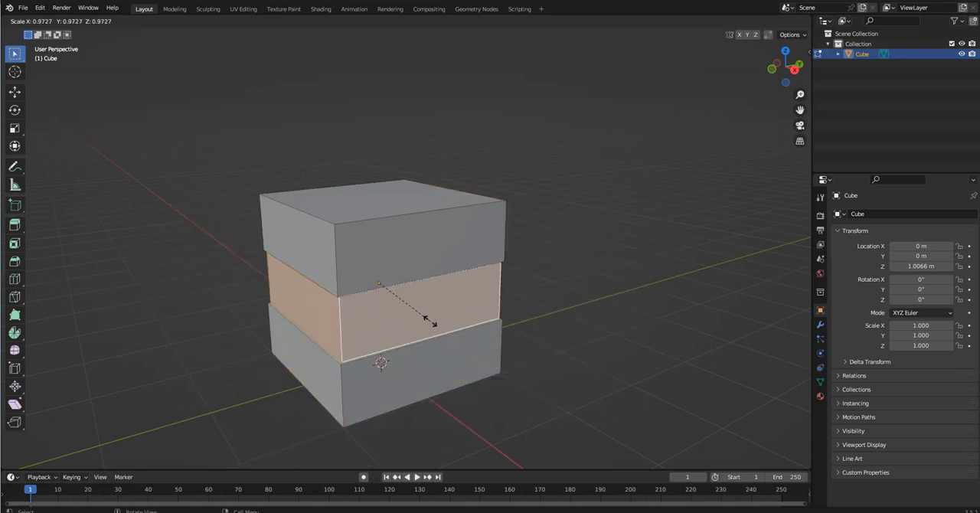
click(464, 411)
middle_drag(507, 405, 65, 355)
middle_drag(263, 247, 639, 236)
scroll(479, 284, up, 4)
middle_drag(303, 281, 337, 302)
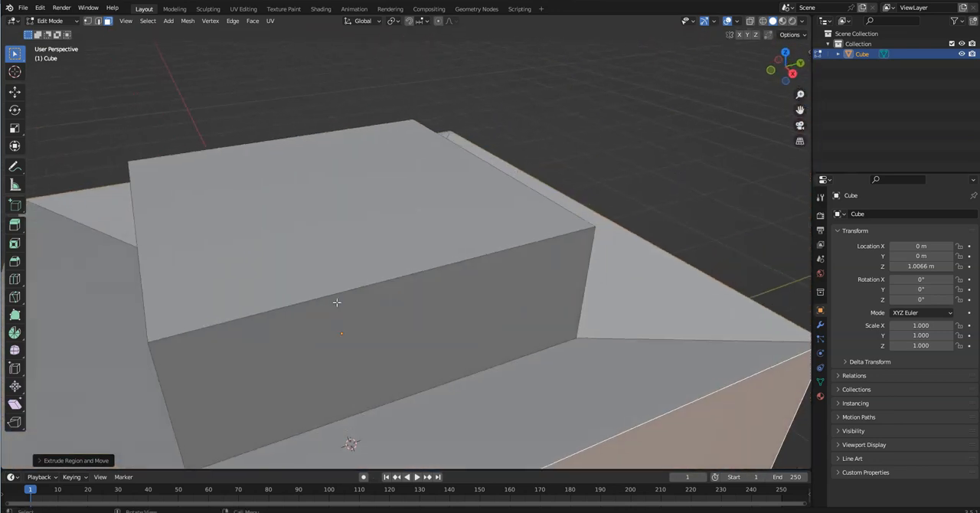
scroll(336, 302, down, 4)
middle_drag(409, 281, 275, 267)
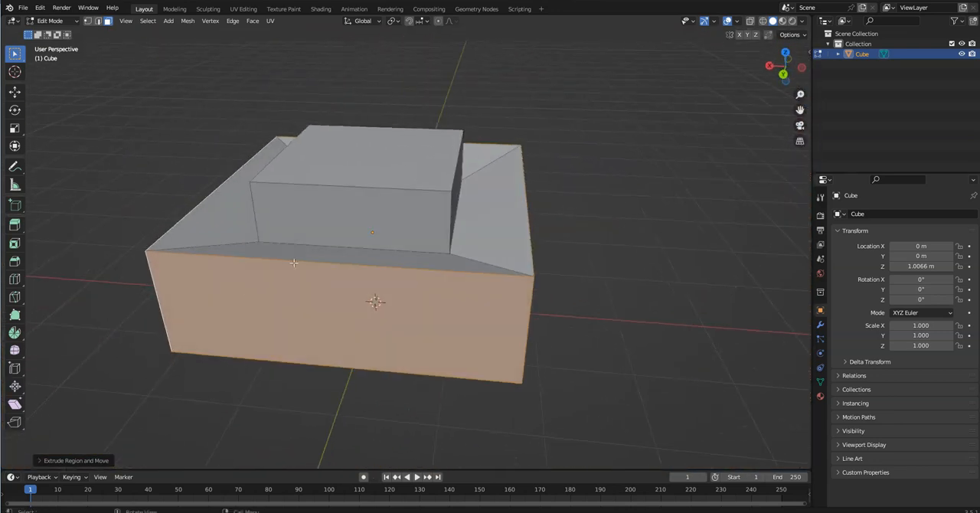
key(ctrl+z)
Extrude the middle face loop and scale it outward to about 1.18 on X and Y with global Z locked, and undo it
middle_drag(376, 302, 403, 311)
key(e)
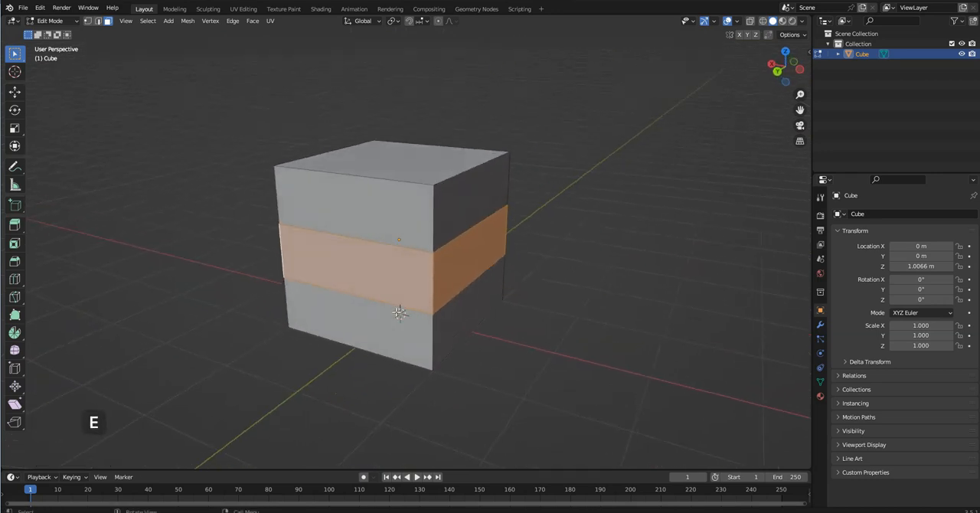
key(s)
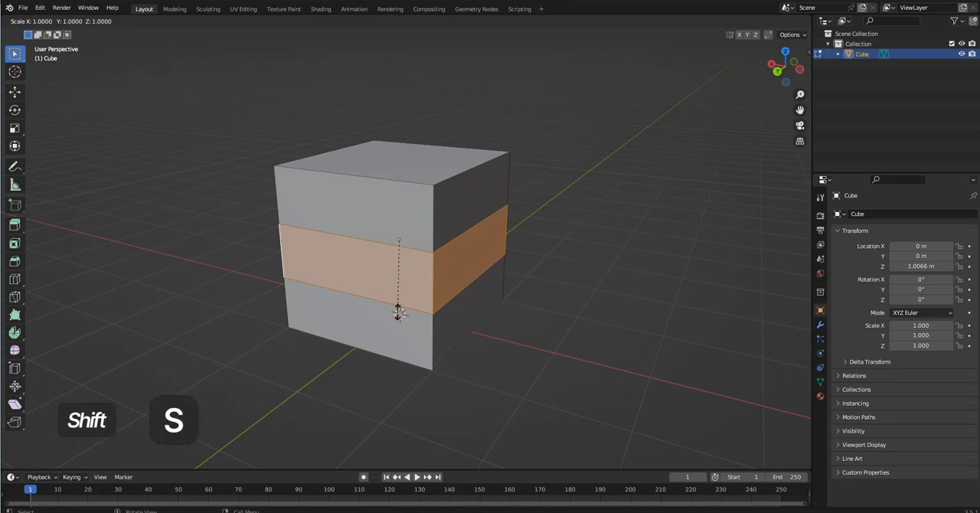
key(shift+z)
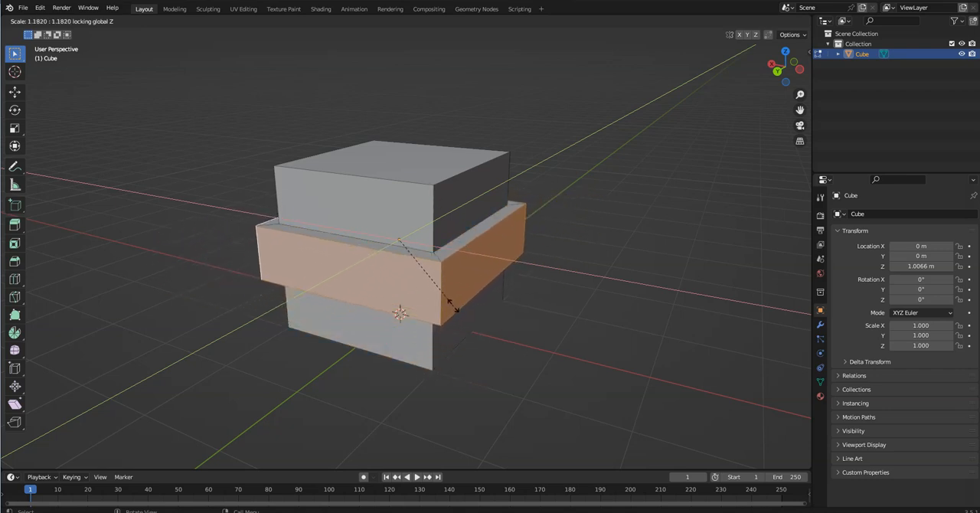
key(Escape)
mouse_move(466, 301)
middle_down()
mouse_move(426, 324)
mouse_move(535, 323)
mouse_move(600, 275)
mouse_move(476, 296)
middle_up()
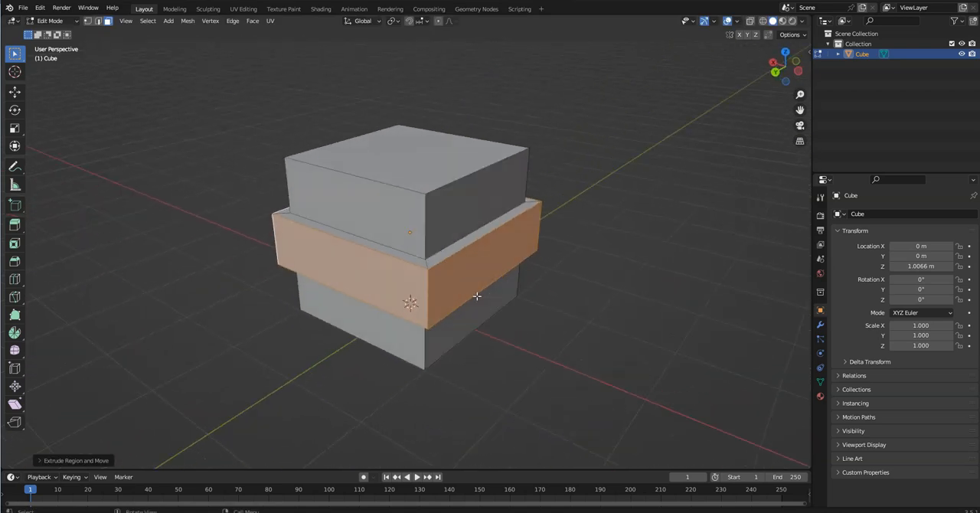
key(ctrl+z)
Scale the middle face loop inward with global Z locked, inspect it from the side, and undo it
key(s)
key(shift+z)
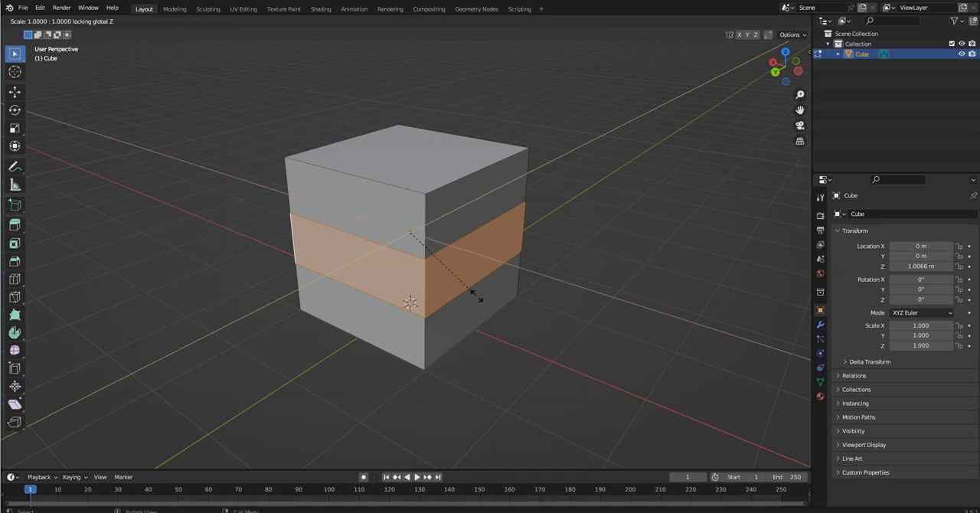
click(452, 275)
middle_drag(457, 292, 541, 323)
key(ctrl+z)
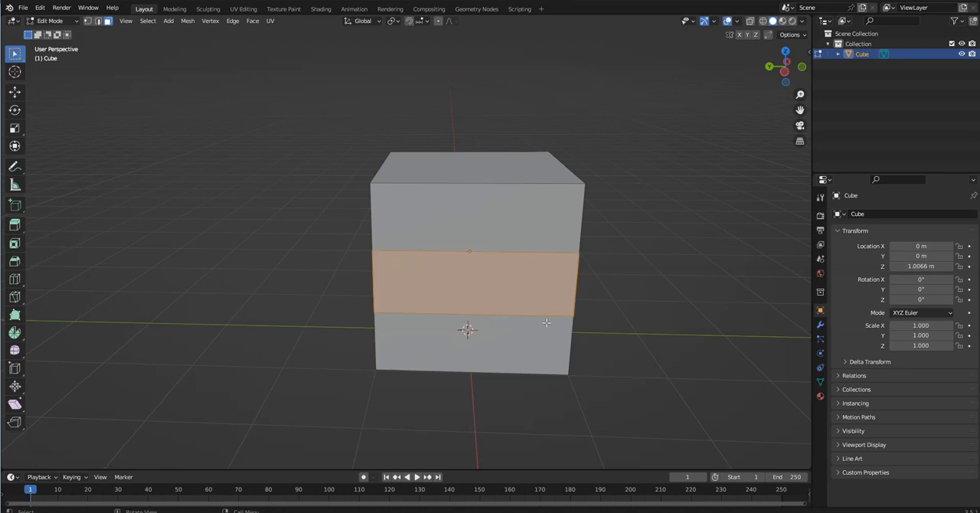
middle_drag(608, 278, 450, 230)
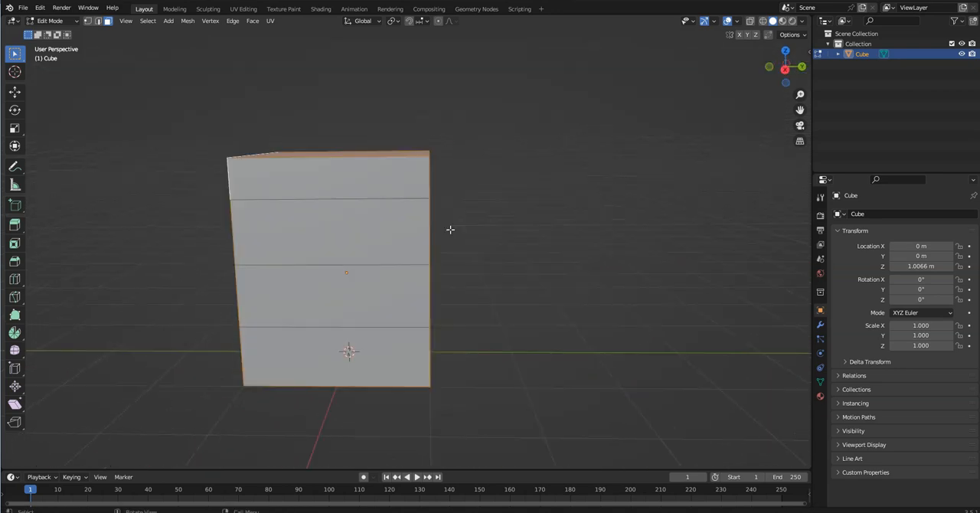